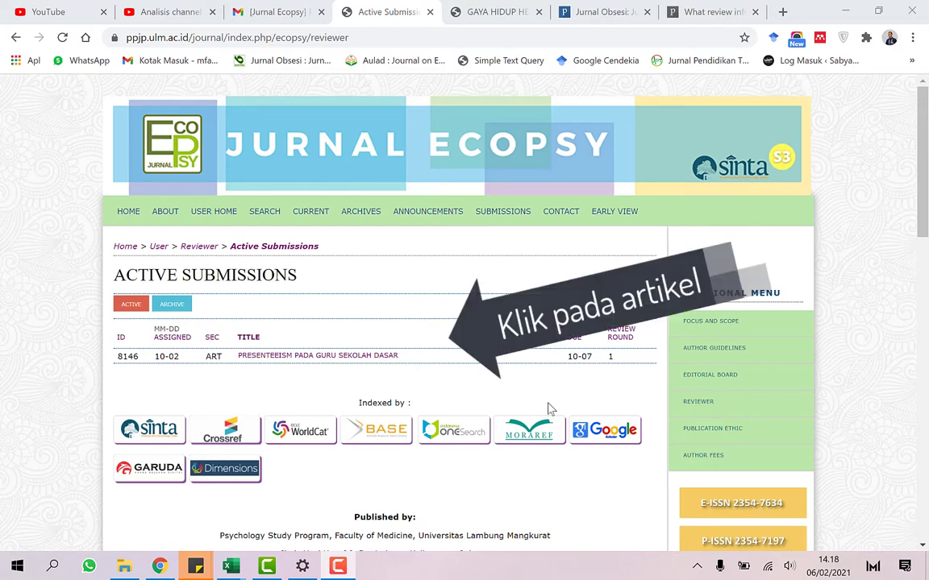
Reload the Active Submissions list showing the 'PRESENTEEISM PADA GURU SEKOLAH DASAR' article.
left_click(193, 251)
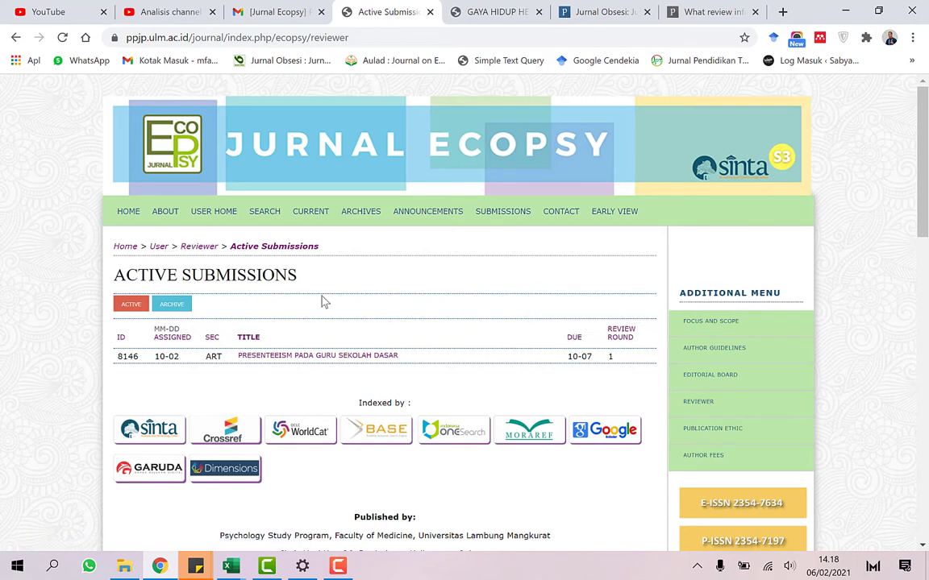
Accept review #8146 via 'Will do the review' and send the prefilled Able to Review e-mail.
left_click(340, 357)
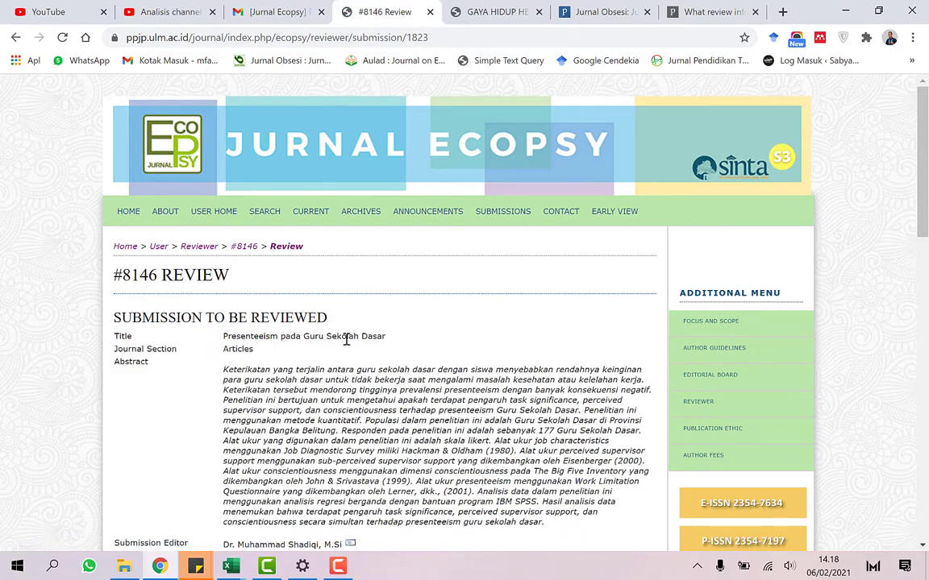
scroll(343, 350, "down", 4)
scroll(346, 339, "down", 3)
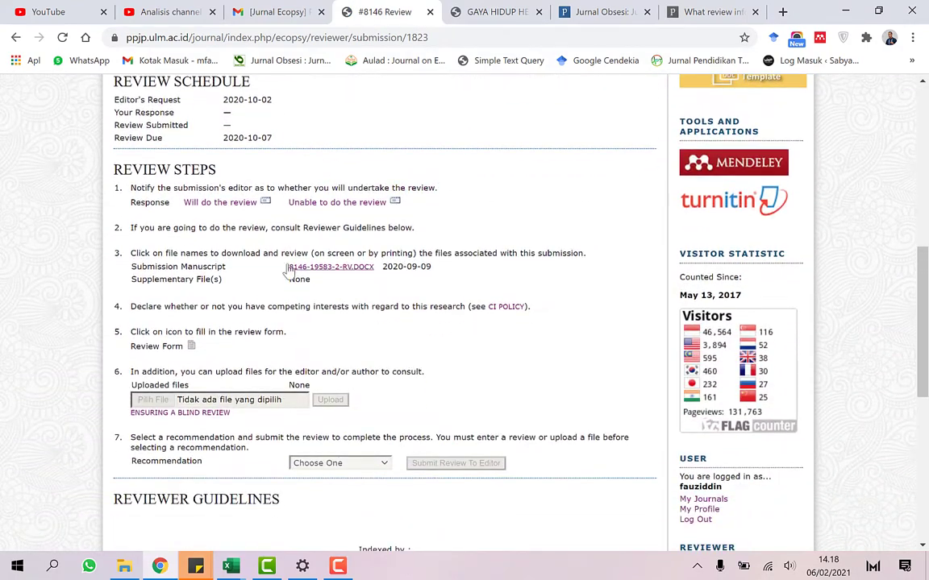
left_click(266, 205)
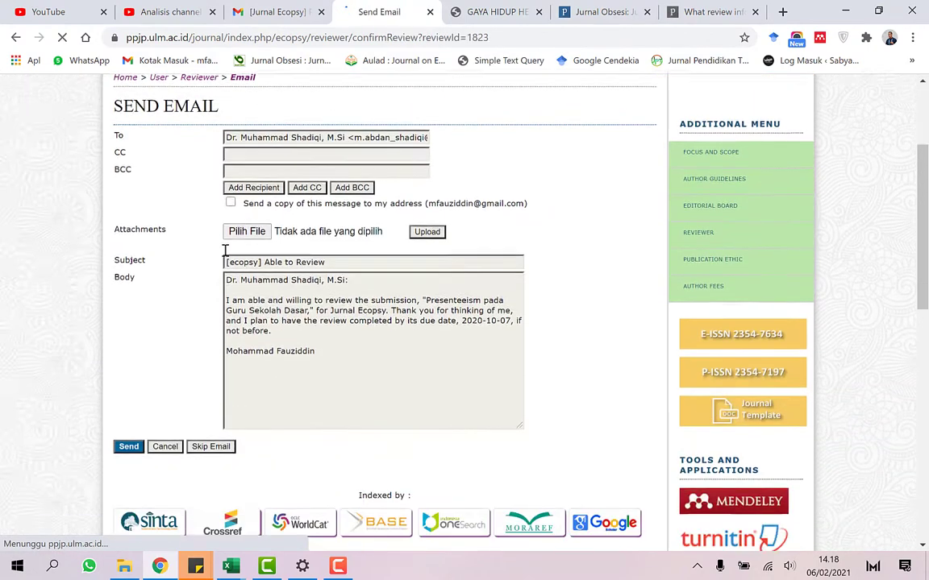
scroll(182, 286, "down", 3)
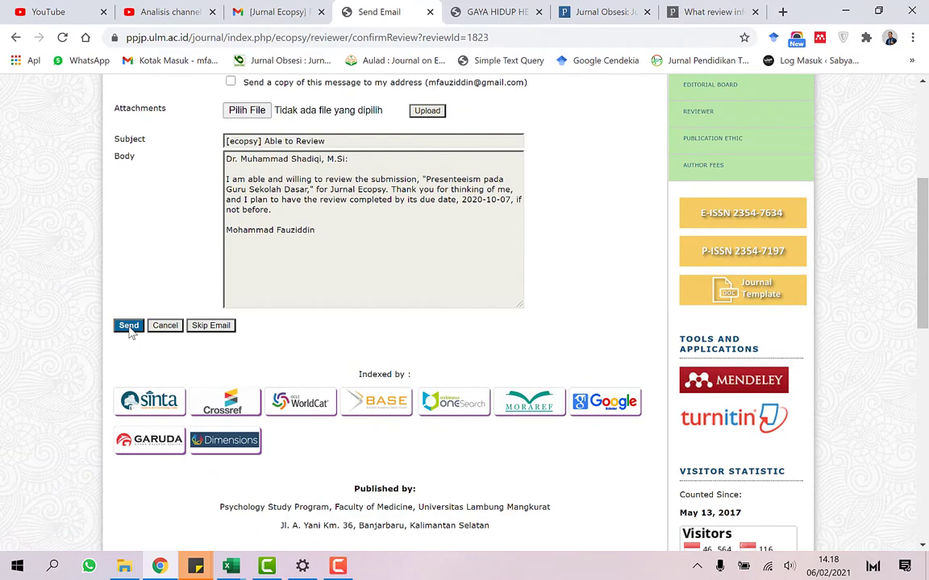
left_click(129, 327)
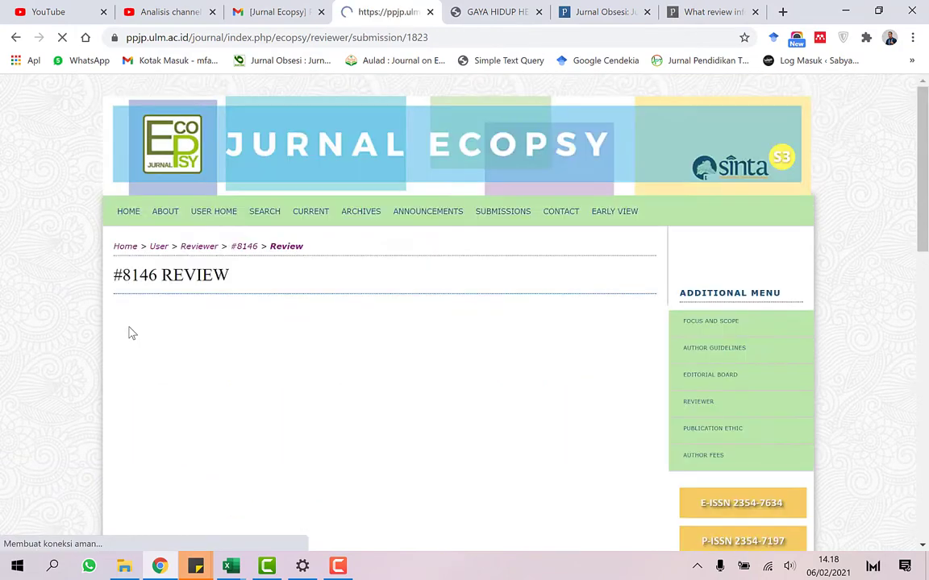
scroll(132, 332, "down", 1)
scroll(131, 333, "down", 2)
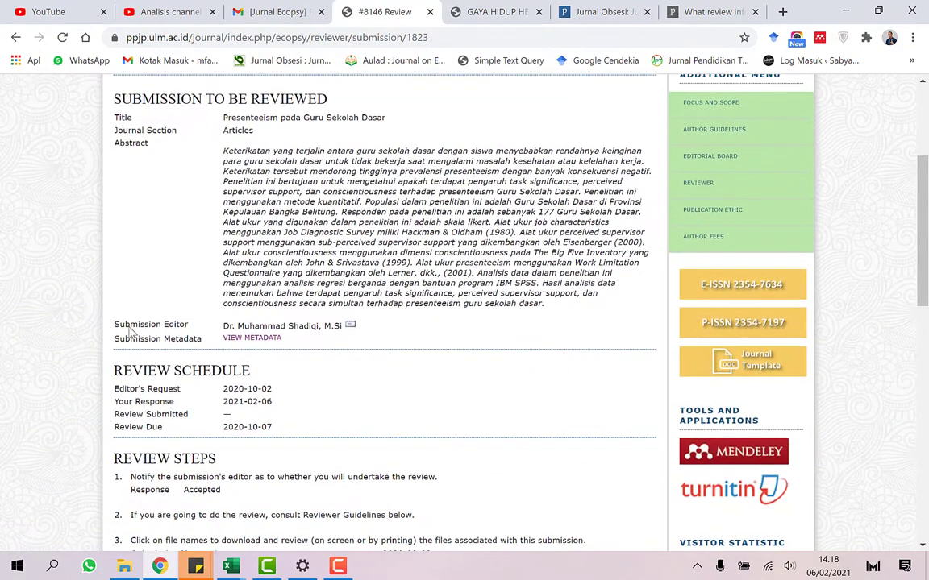
scroll(131, 333, "down", 2)
scroll(132, 333, "down", 1)
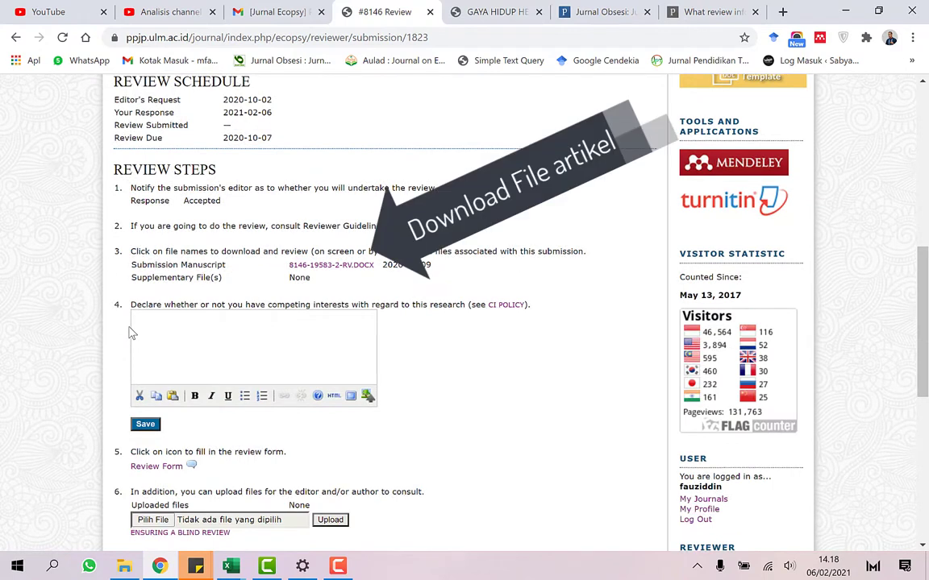
left_click(359, 268)
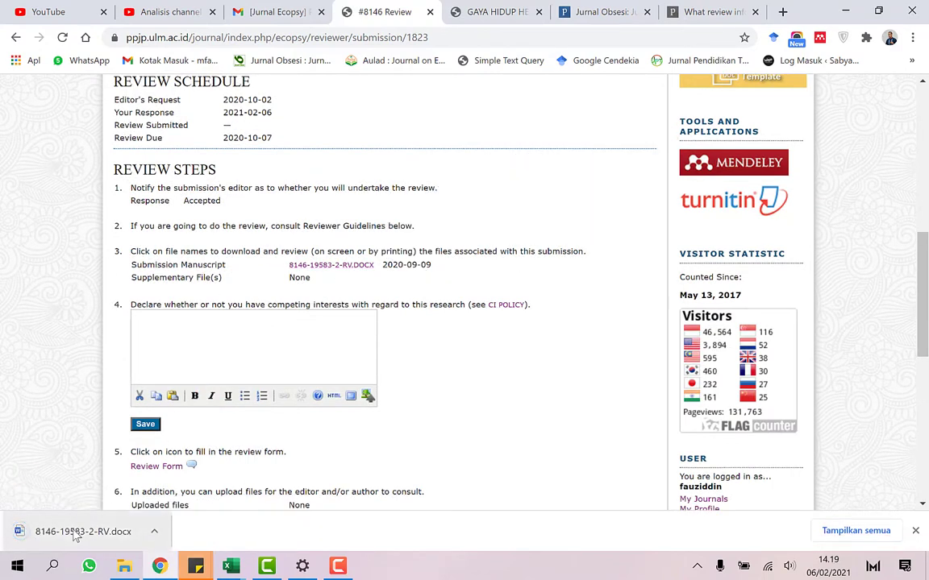
left_click(69, 532)
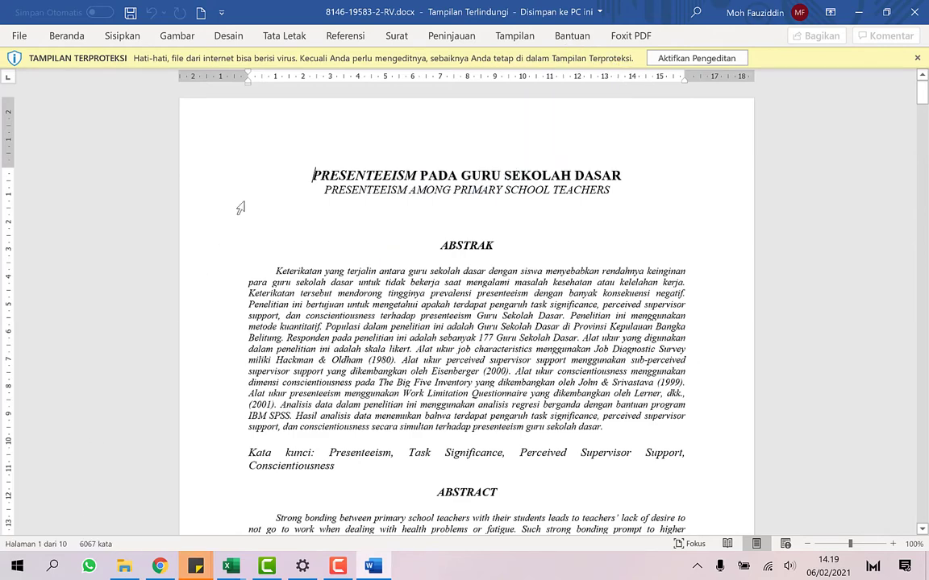
Enable editing and comment 'Judul Sebaiknya cukup 1 bahasa saja' on the title.
left_click(709, 61)
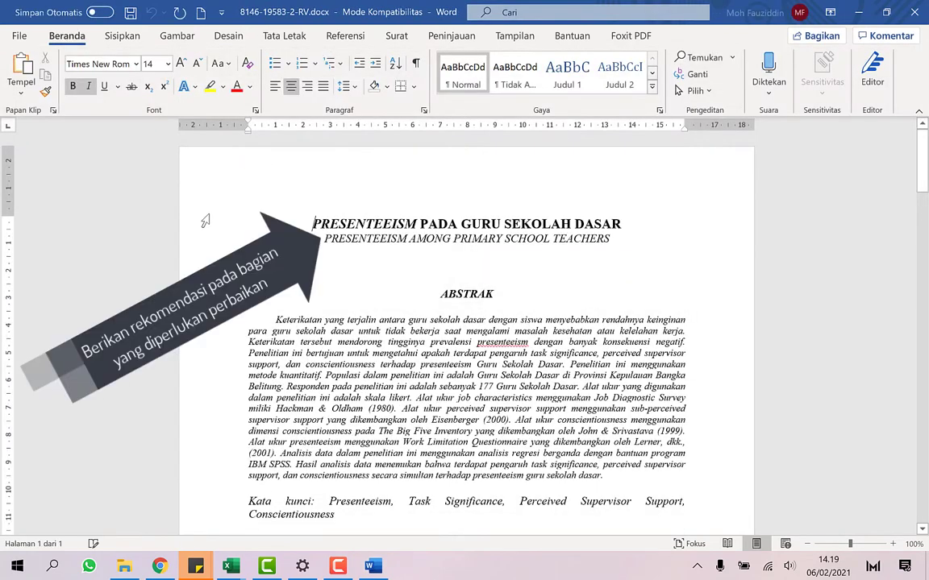
left_click_drag(209, 223, 209, 238)
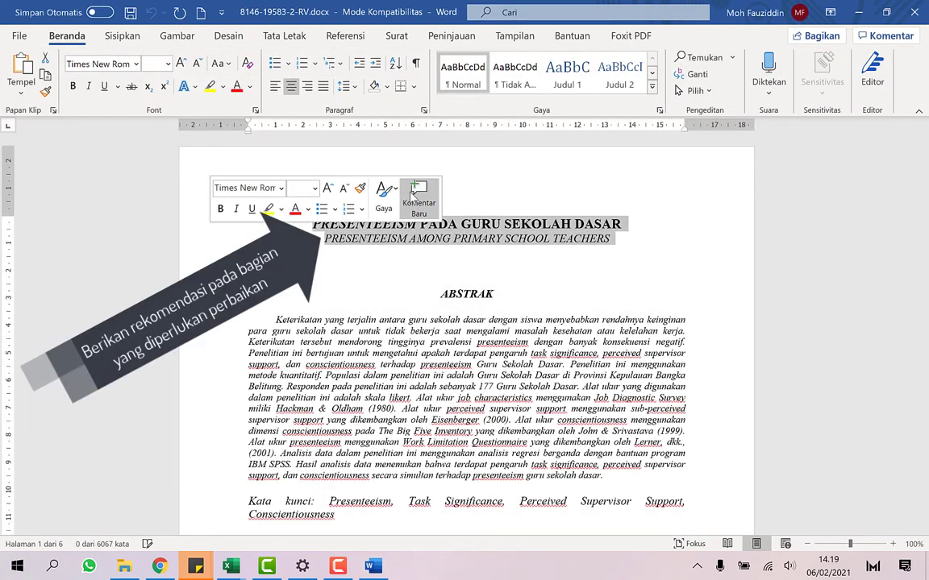
key("ctrl+alt+m")
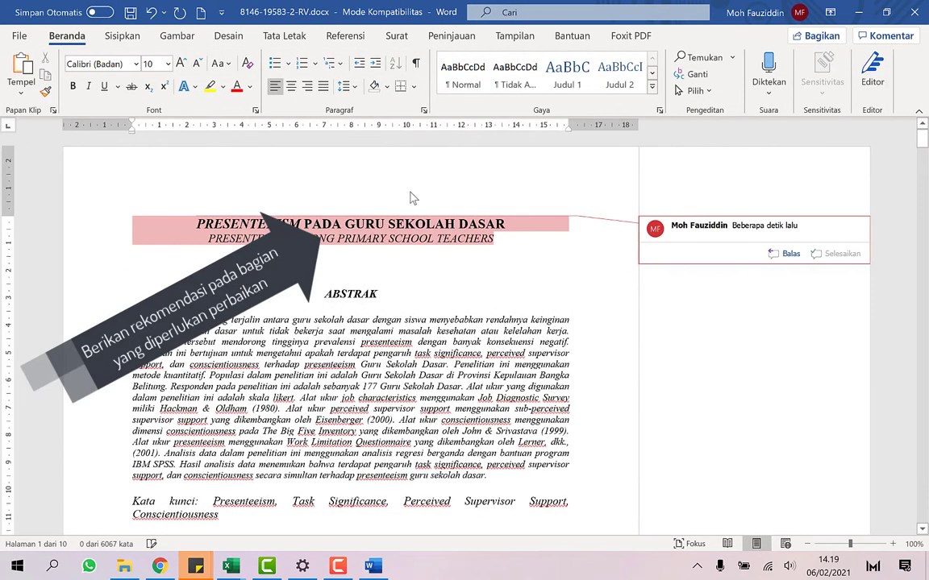
type("Judul lugas dan menarik")
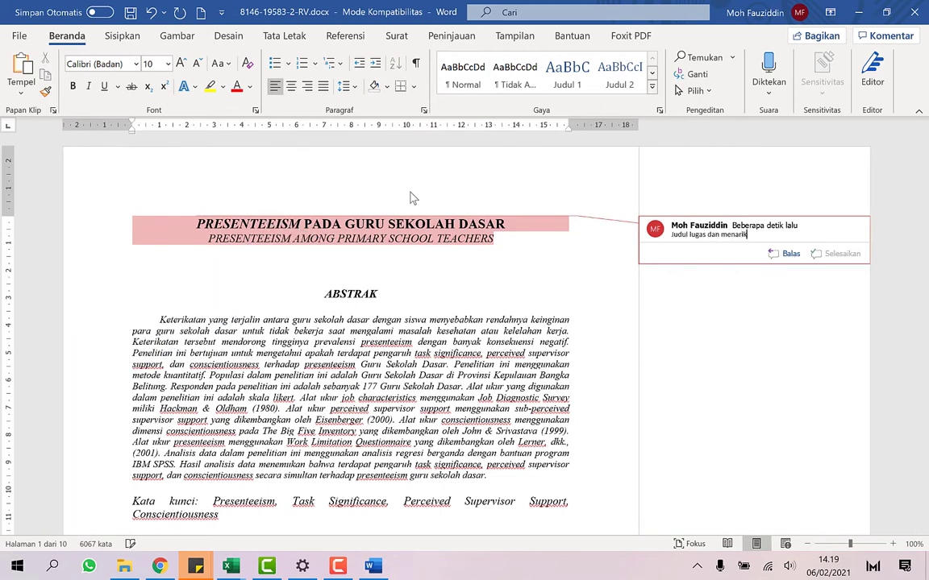
type(" Sebaiknya cukup 1 bahasa saja")
scroll(412, 198, "down", 3)
left_click(257, 252)
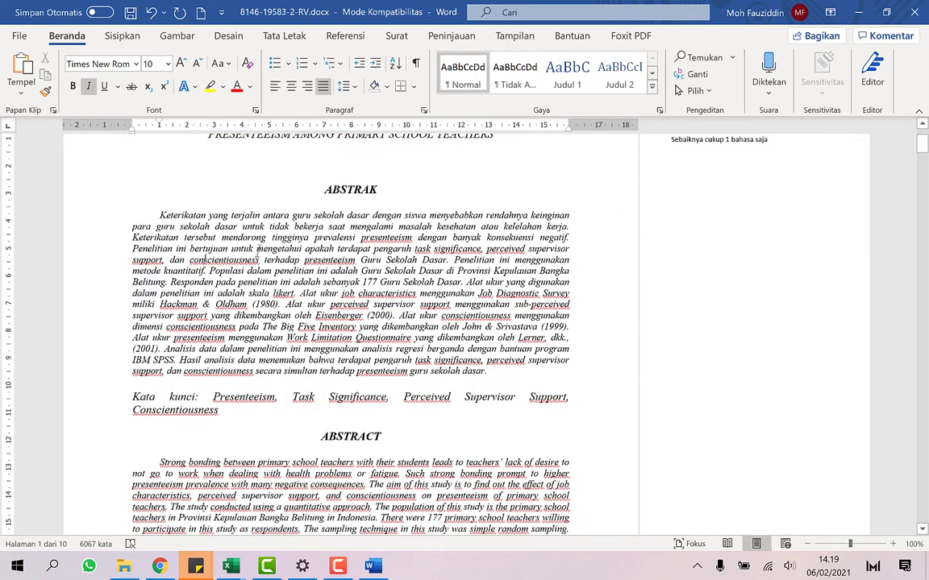
Comment that abstract citations should just name authors, then start a keywords comment.
left_click_drag(466, 282, 162, 349)
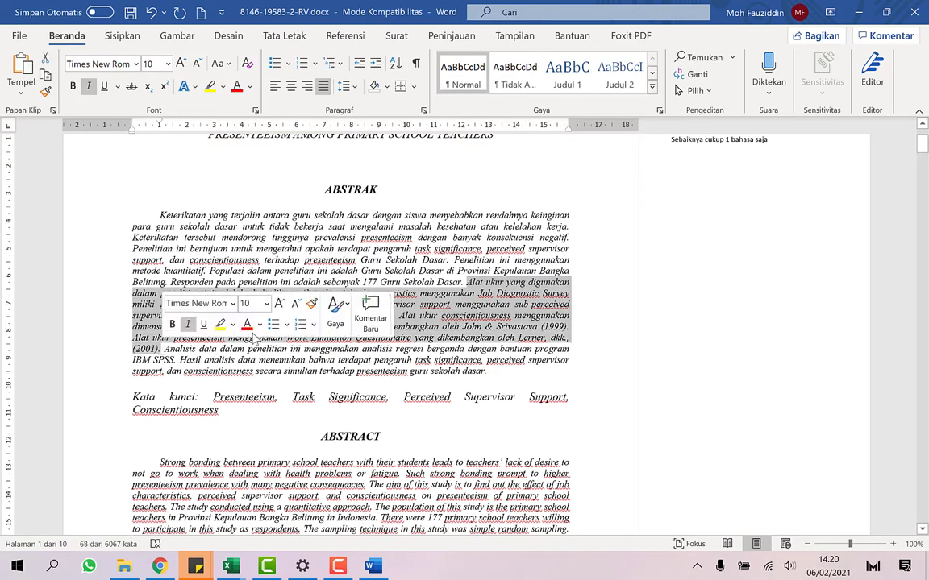
left_click(370, 309)
type("Tidak perlu ada kutupan pada abstrak Sebaiknya dituliskan saja namanya")
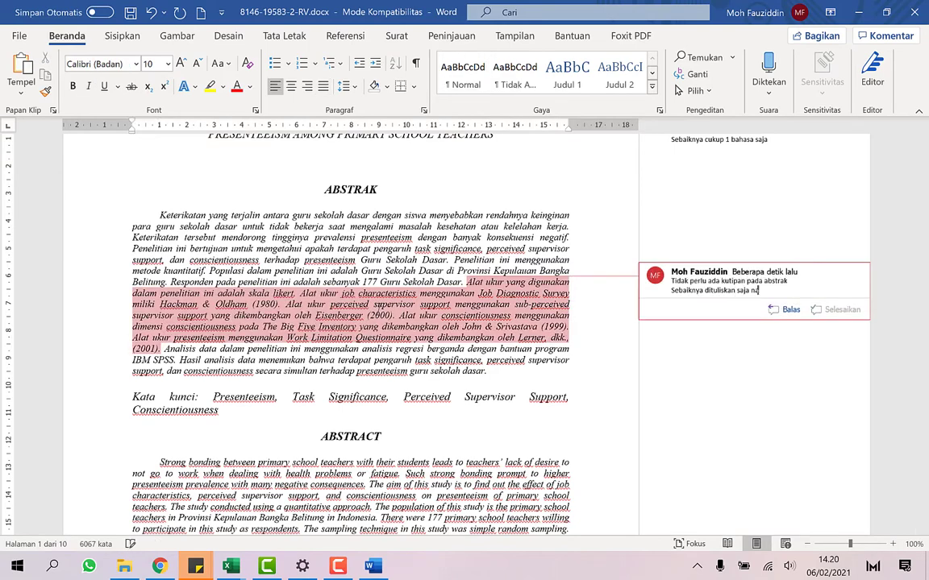
scroll(174, 370, "down", 2)
scroll(174, 370, "down", 1)
left_click_drag(214, 293, 219, 305)
key("ctrl+alt+m")
Finish the Indonesian-keywords comment and note opening statements need expert support.
type("Gunakan kata kunci bahasa Indonesia pada")
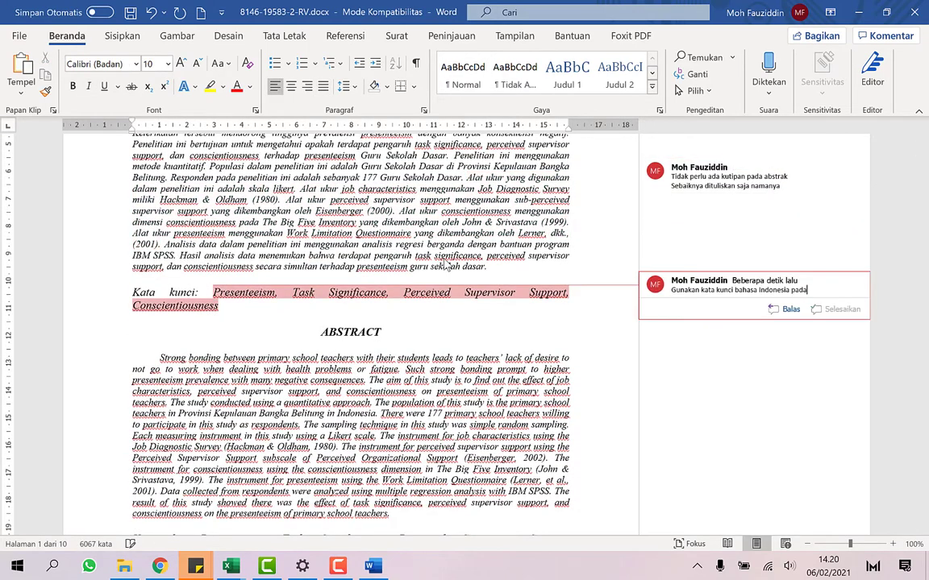
type(" abstrak bahasa indonesia")
scroll(444, 265, "down", 10)
left_click_drag(117, 186, 487, 253)
key("ctrl+alt+m")
type("Setiap pernyataan seba")
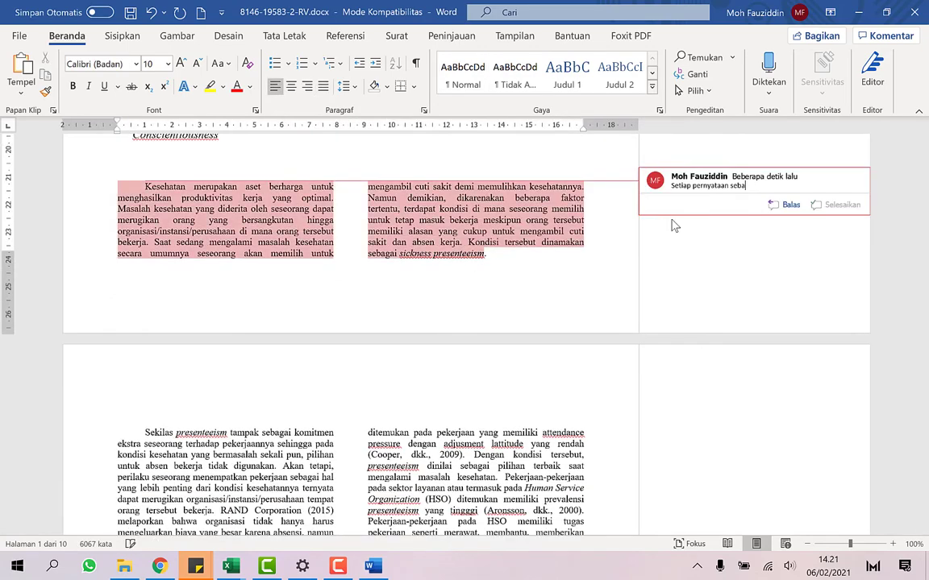
type("iknya disertakan atau diperkuat dengan pernyataan pada ahli atau peneliti")
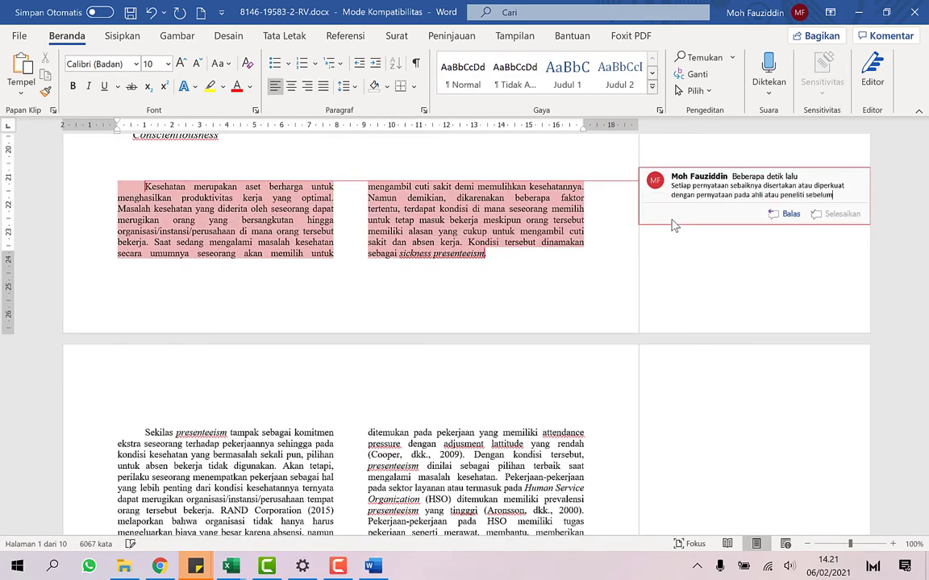
type(" sebelumnya")
Comment that the introduction's last paragraph lacks gap analysis and research urgency, with a suggestion.
scroll(172, 285, "down", 8)
scroll(172, 284, "down", 8)
scroll(172, 285, "down", 6)
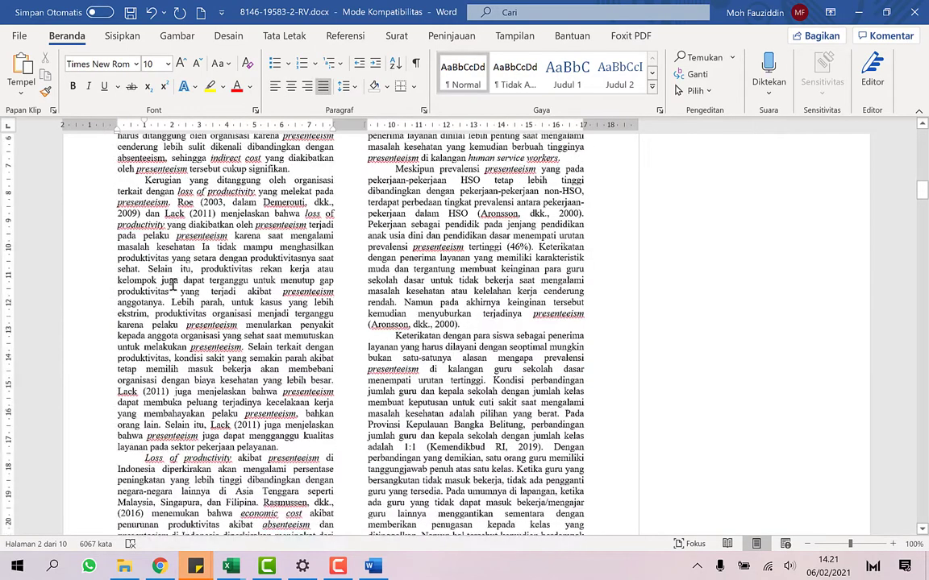
scroll(172, 284, "down", 6)
scroll(171, 284, "down", 1)
scroll(482, 290, "up", 2)
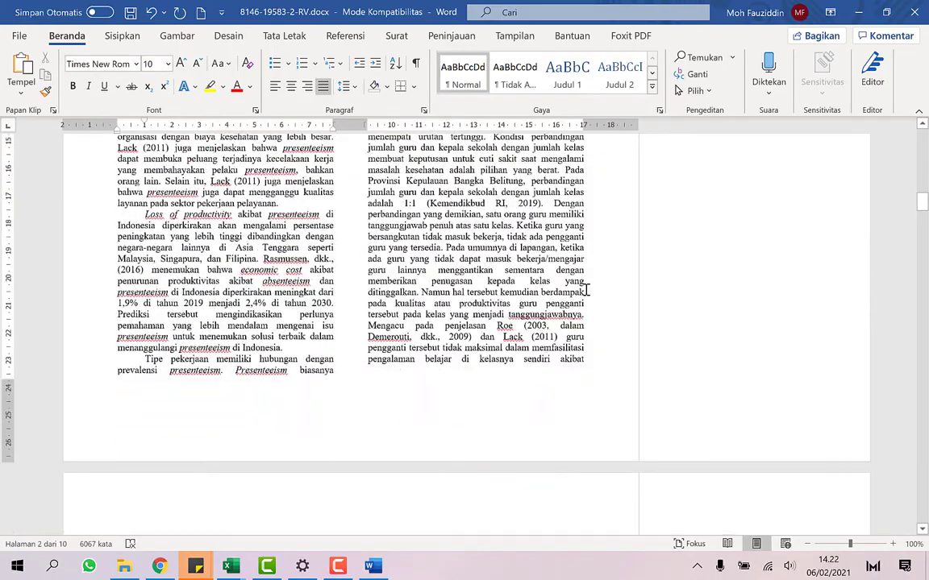
scroll(482, 290, "up", 9)
scroll(482, 290, "down", 4)
scroll(482, 289, "down", 10)
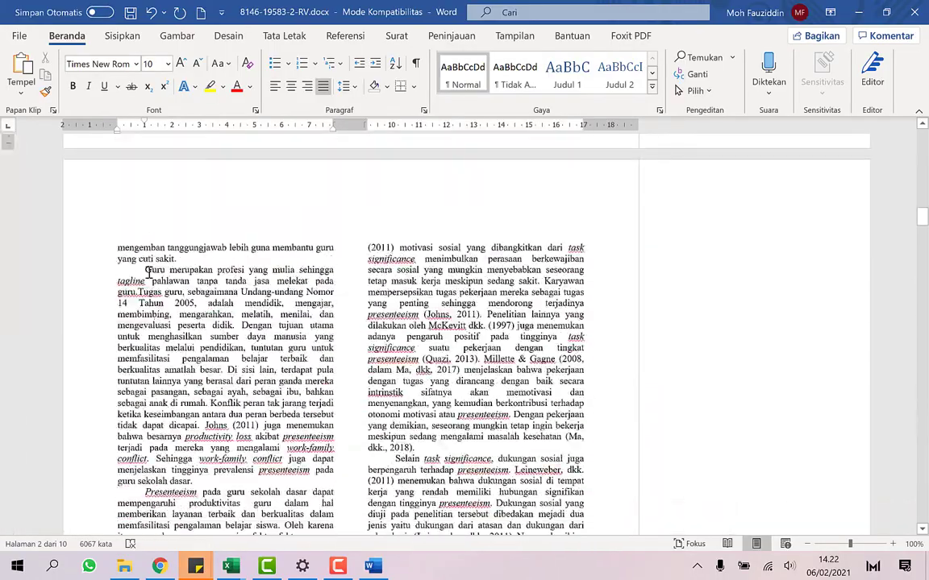
scroll(148, 272, "down", 5)
scroll(149, 272, "down", 8)
scroll(149, 272, "down", 4)
scroll(319, 161, "down", 6)
left_click(319, 154, "shift")
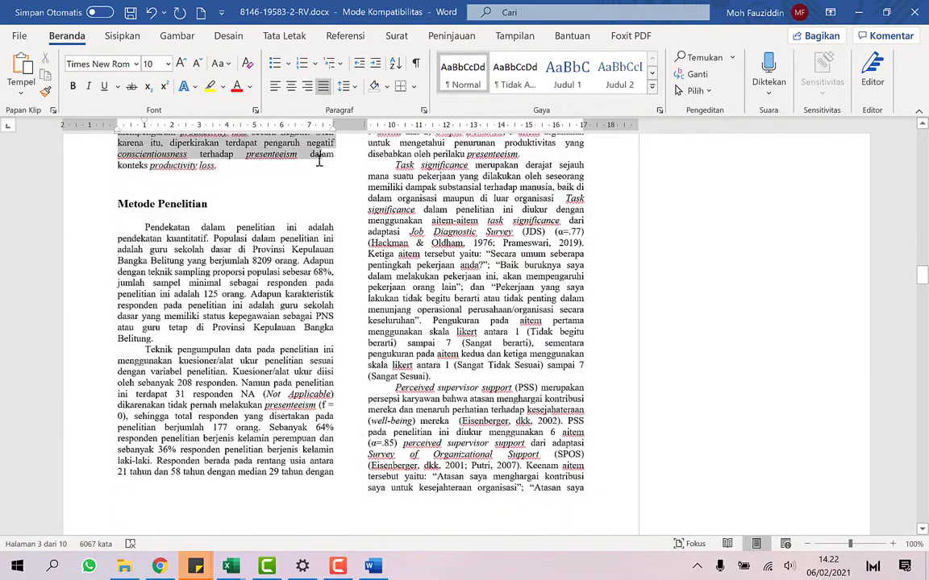
key("ctrl+alt+m")
type("Pada paragraf terkahir belum terlihat adanya gap analisis ")
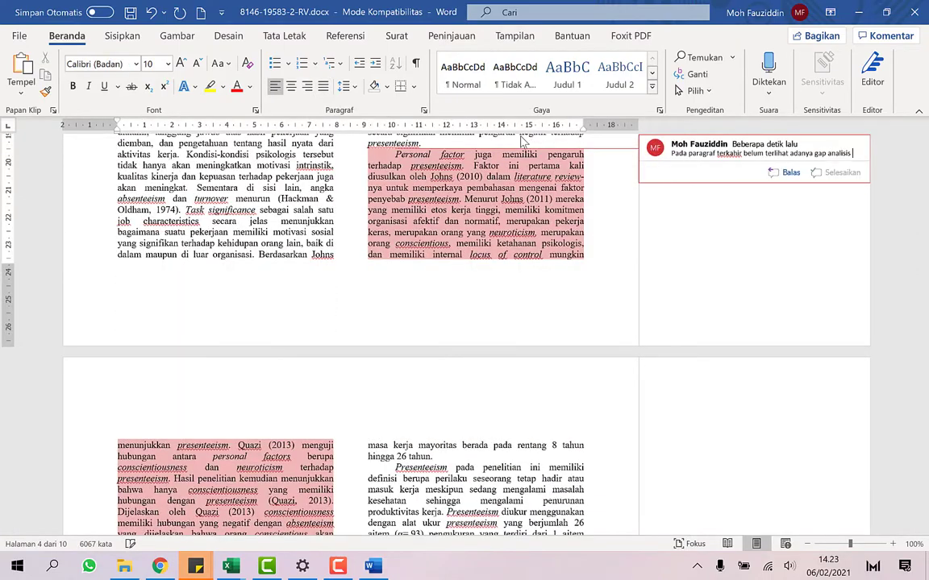
type("dan urgensi penelitian ini")
key("Return")
type("Sebiaknya di")
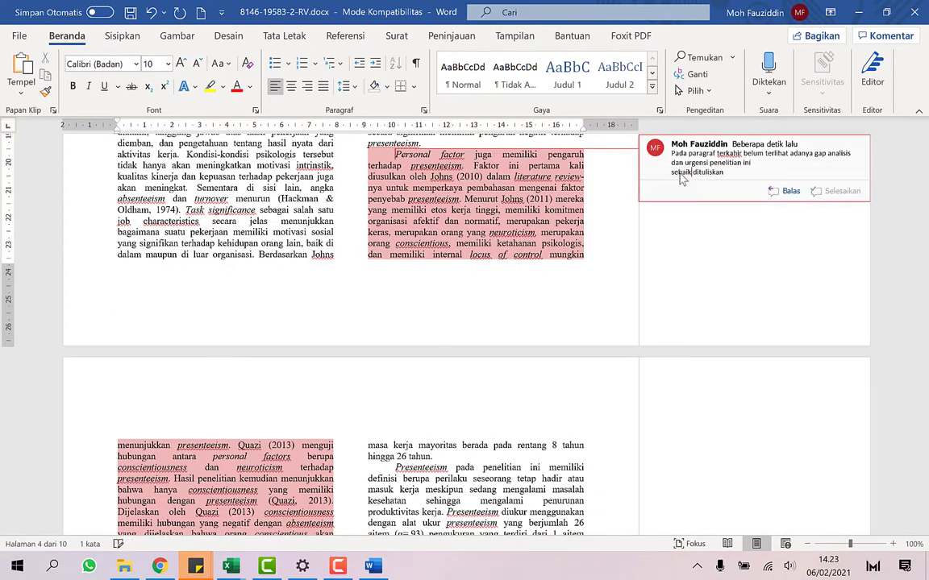
scroll(216, 141, "down", 5)
scroll(216, 142, "down", 4)
scroll(216, 141, "down", 3)
key("ctrl+v")
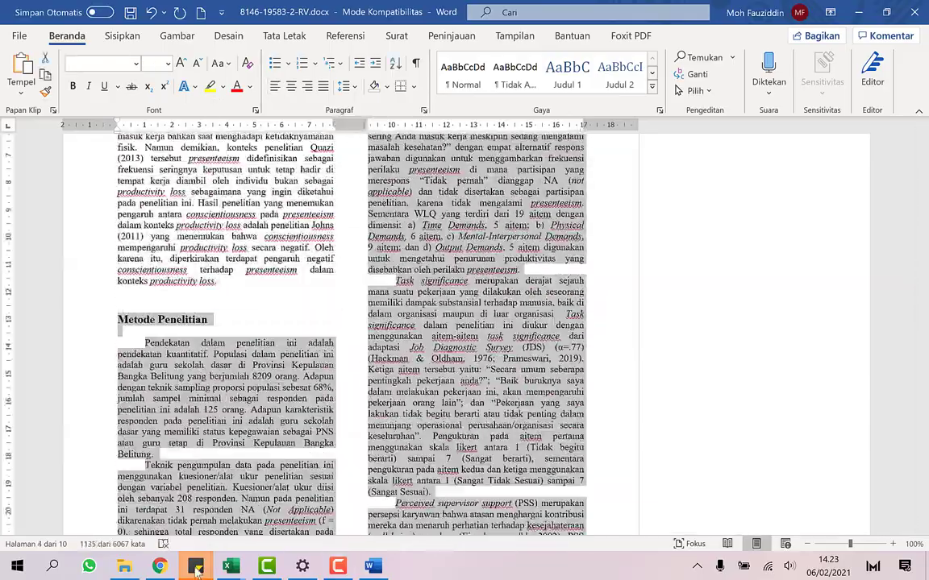
Comment on the first results paragraph suggesting a graph ('Jika memungkinkan dibuat grafik').
scroll(694, 264, "down", 10)
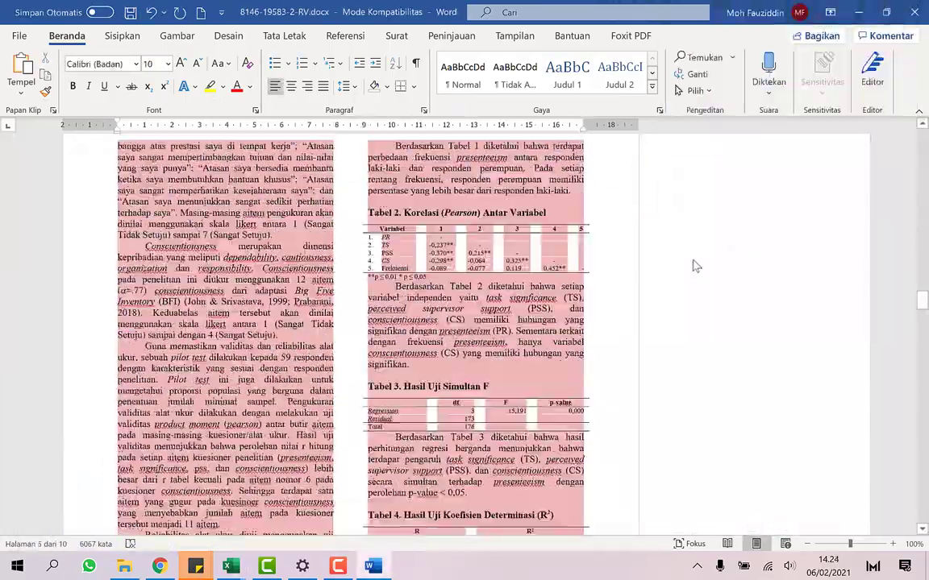
scroll(483, 274, "down", 5)
scroll(371, 276, "up", 4)
scroll(342, 277, "down", 3)
scroll(342, 277, "down", 3)
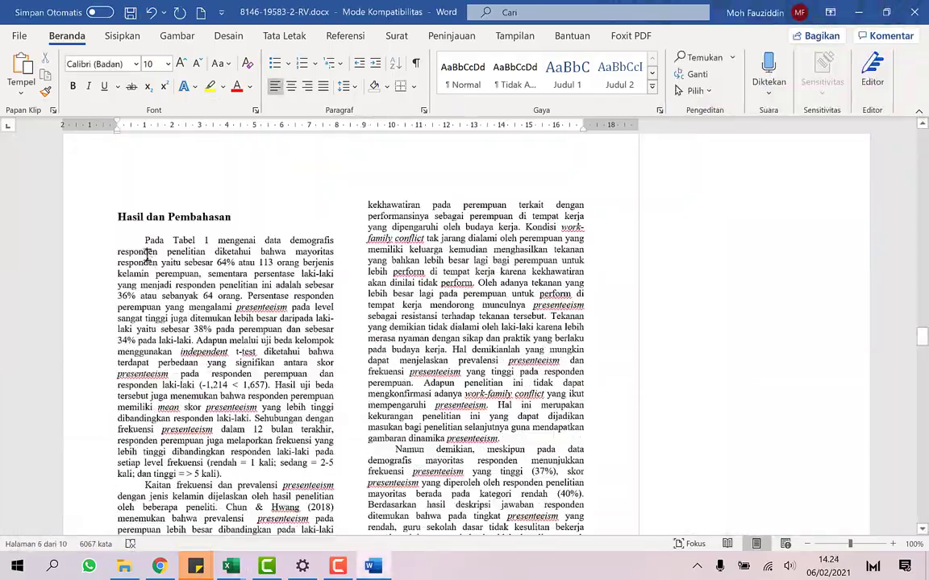
left_click_drag(133, 236, 222, 476)
key("ctrl+alt+m")
type("Jika memungkinkan dibuat grafik mungkin akan lebih men")
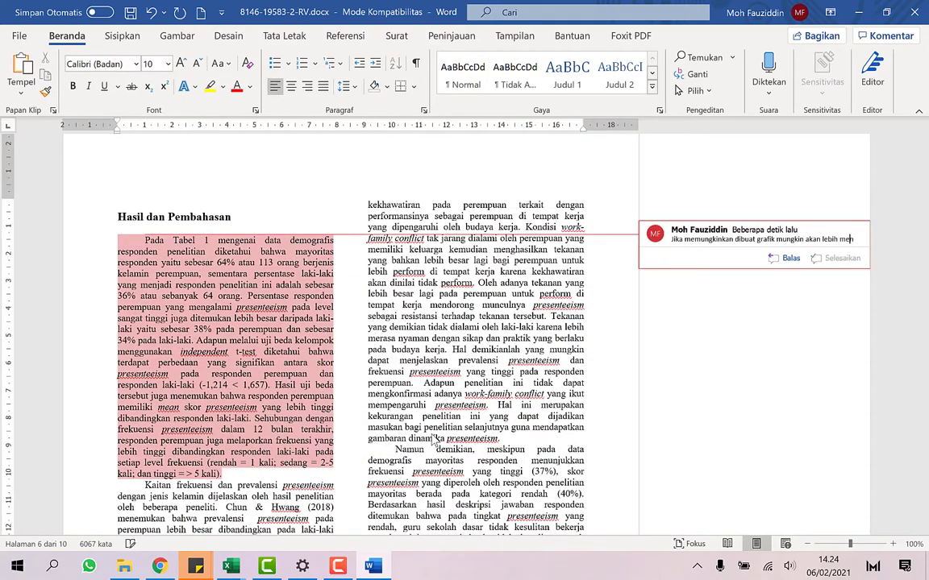
Comment 'Lengkapi dengan' on the Adapun pengaruh task significance paragraph.
scroll(433, 419, "down", 5)
scroll(432, 347, "down", 5)
scroll(430, 281, "down", 5)
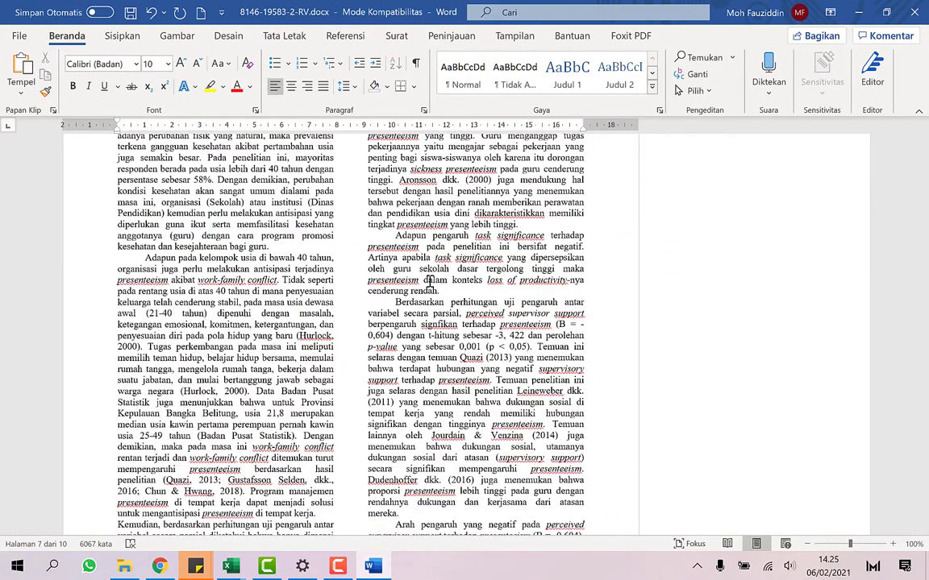
triple_click(430, 280)
key("ctrl+alt+m")
type("Lengkapi dengan fakta penelpernyataan ini")
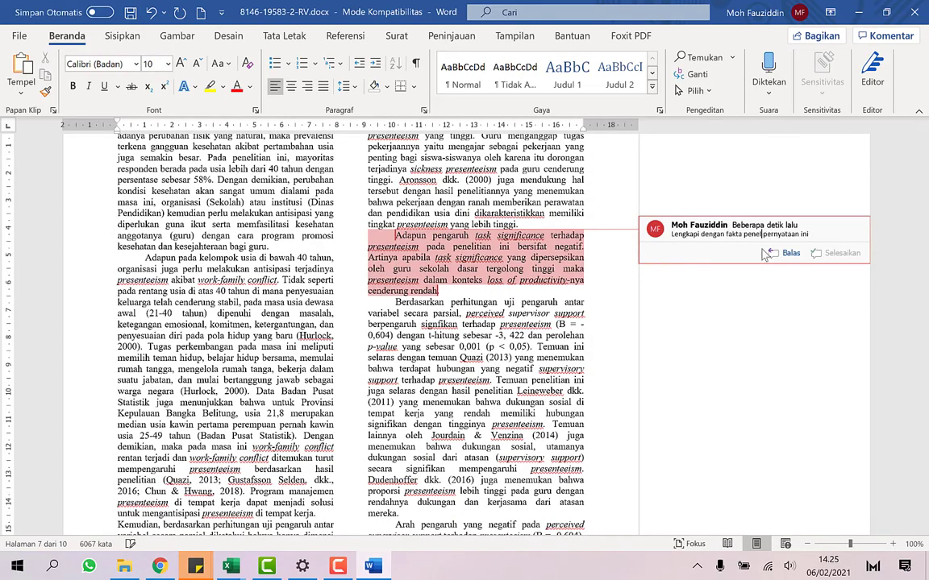
Add a comment beginning 'Masukan sebaiknya' on the Simpulan heading.
scroll(484, 306, "down", 10)
scroll(323, 325, "down", 5)
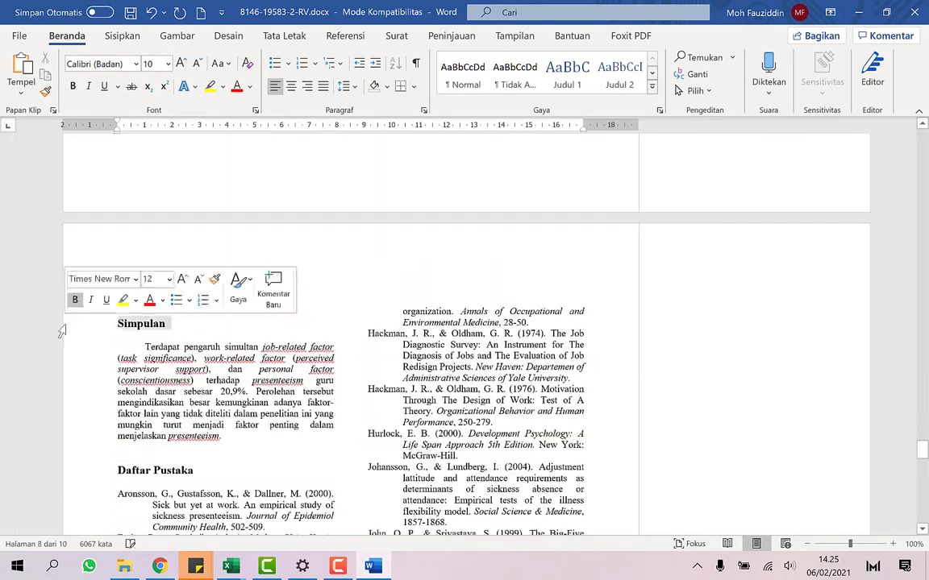
left_click(274, 288)
type("Masukan sebaiknya")
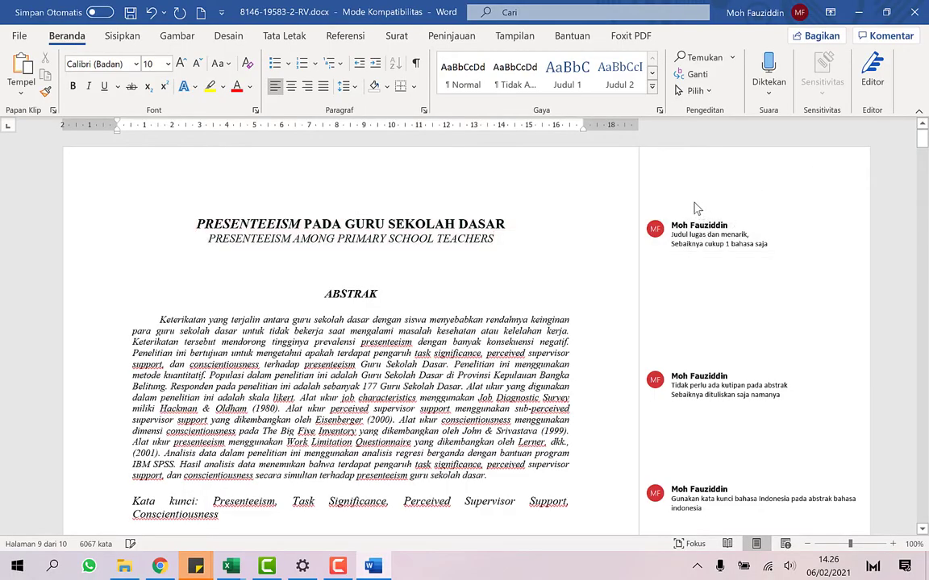
Run Inspeksi Dokumen and remove all document properties and personal information.
left_click(20, 37)
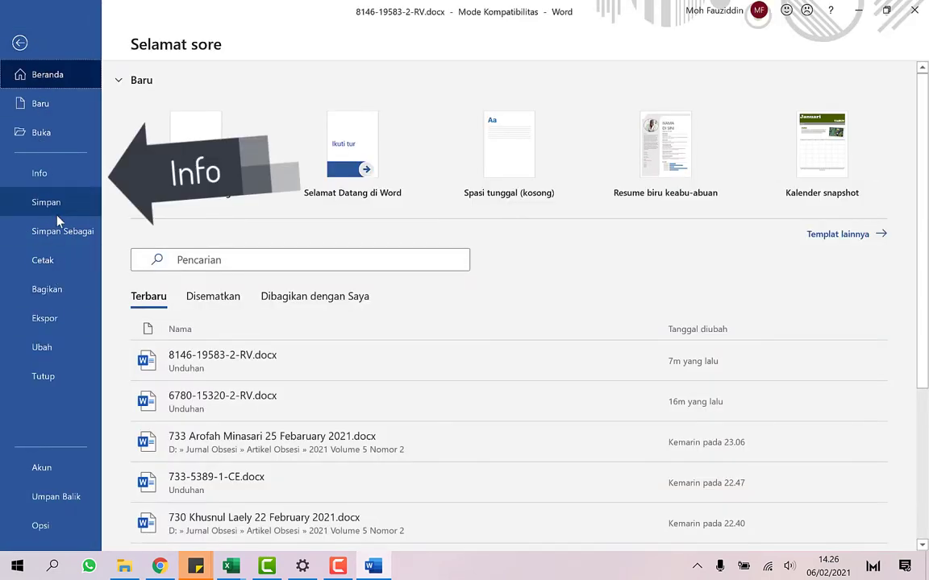
left_click(53, 173)
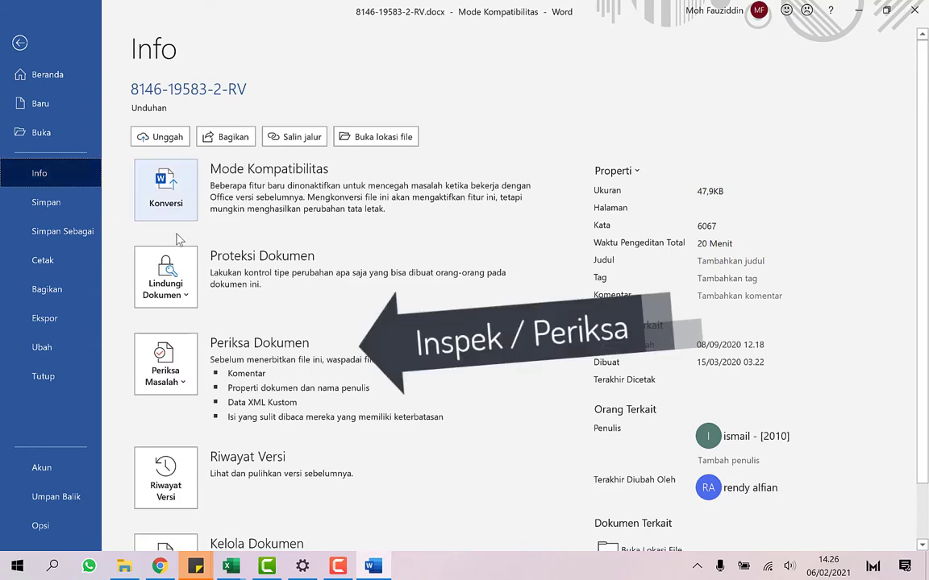
left_click(165, 367)
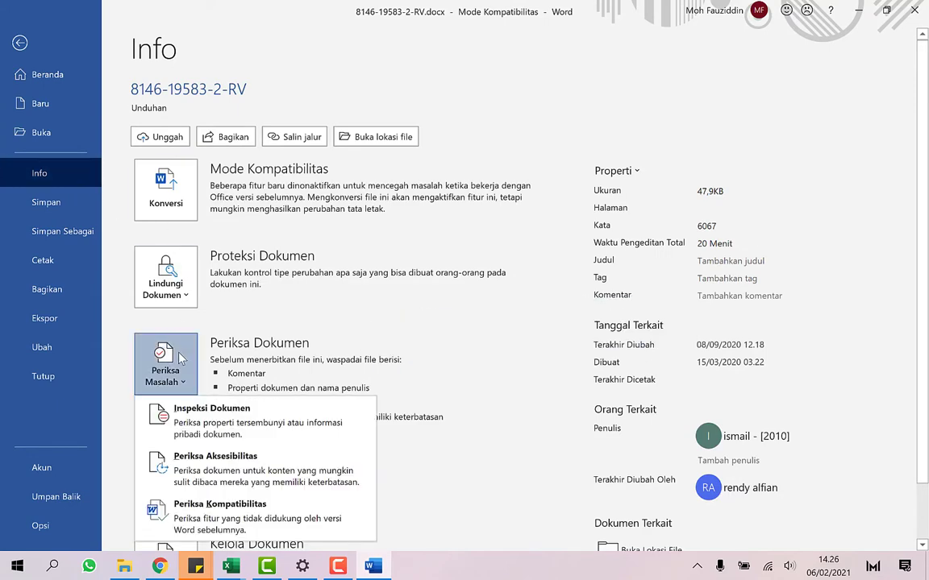
left_click(216, 428)
left_click(443, 330)
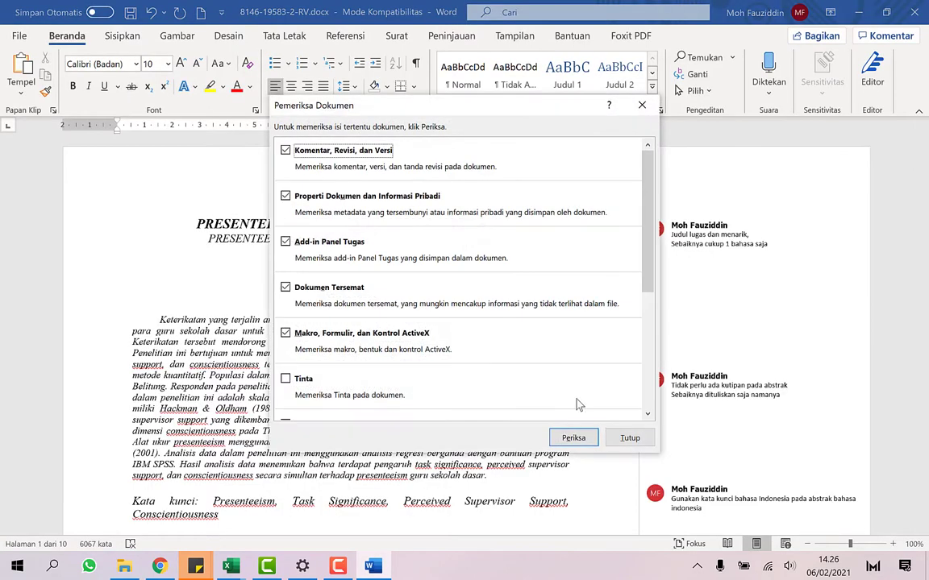
left_click(571, 439)
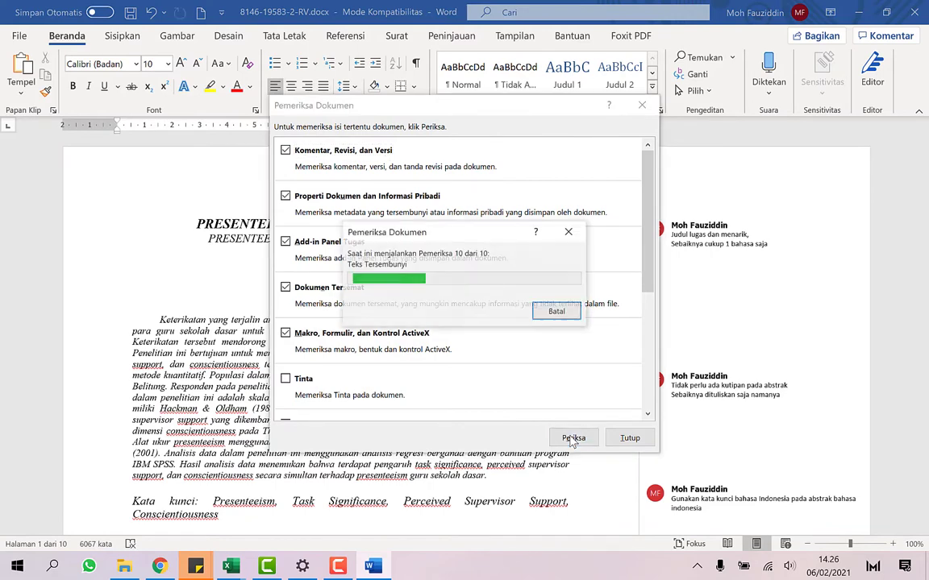
left_click(594, 211)
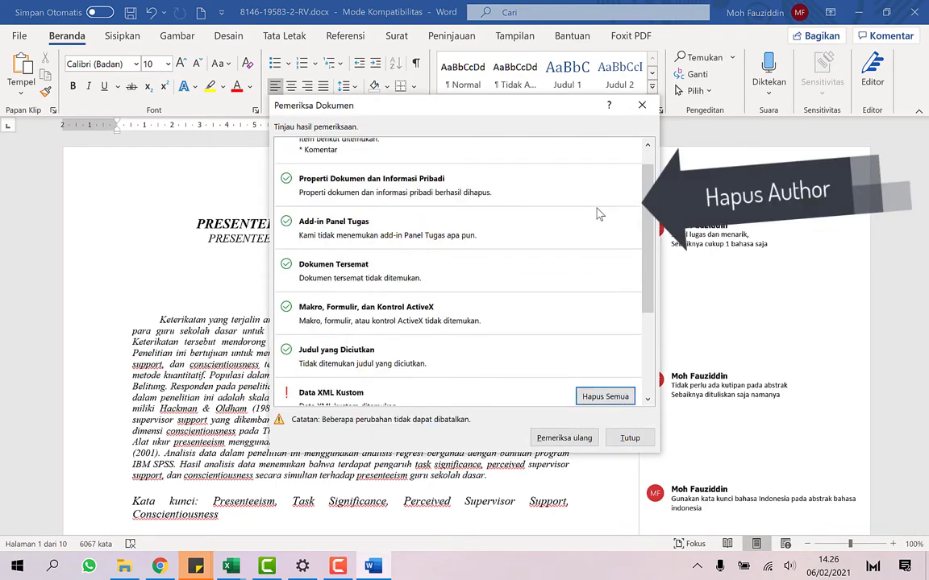
left_click(563, 438)
left_click(564, 439)
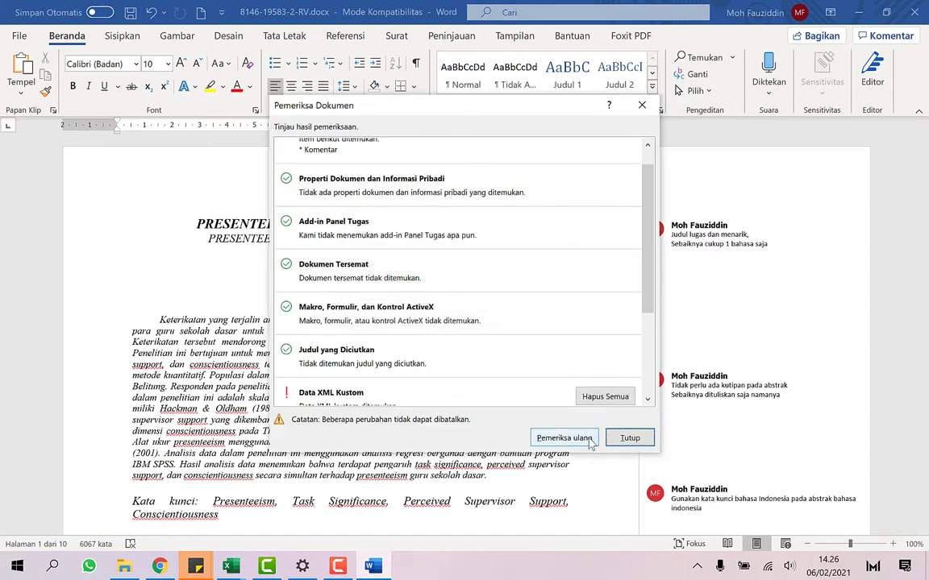
left_click(626, 440)
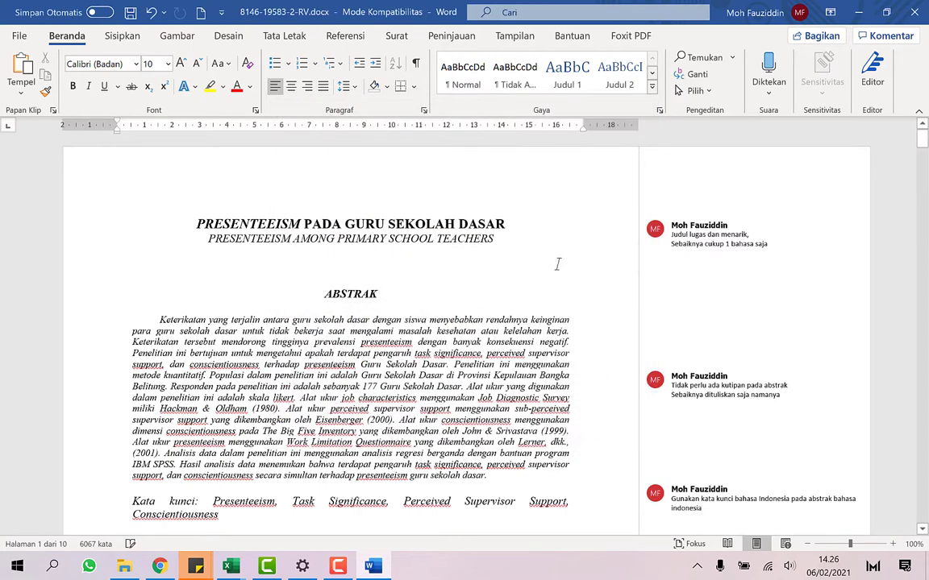
Save the manuscript and confirm the comments are now credited to Penulis.
left_click(17, 37)
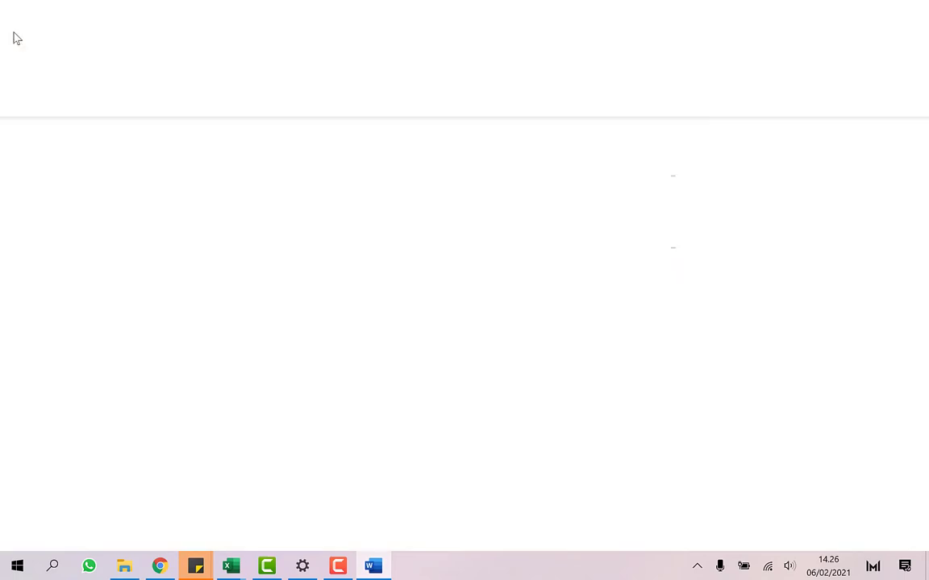
left_click(43, 187)
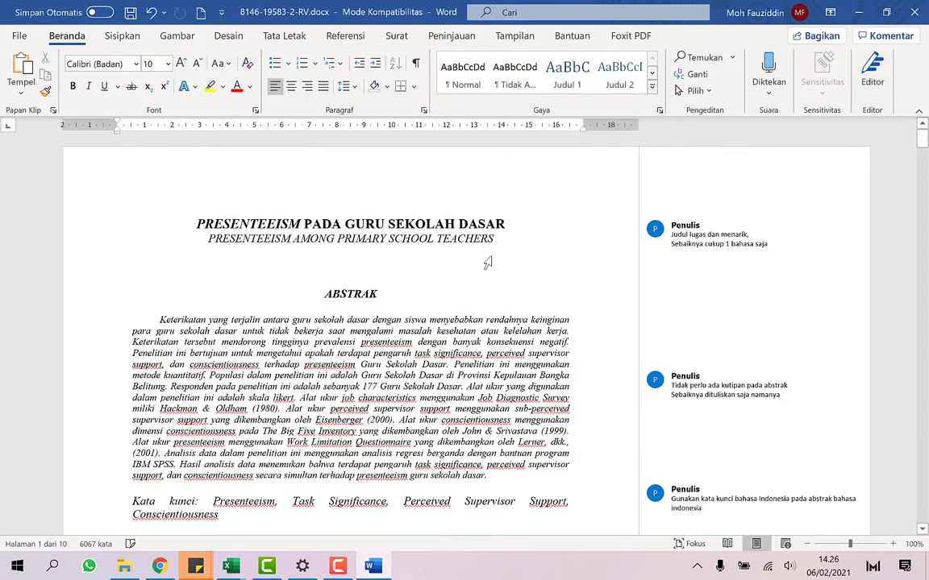
left_click(683, 234)
left_click(621, 258)
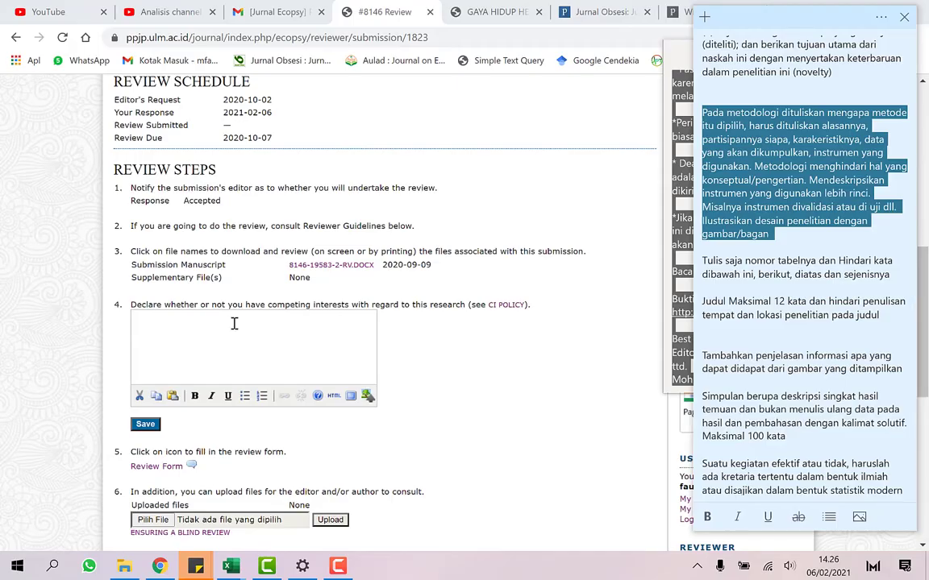
scroll(234, 325, "down", 1)
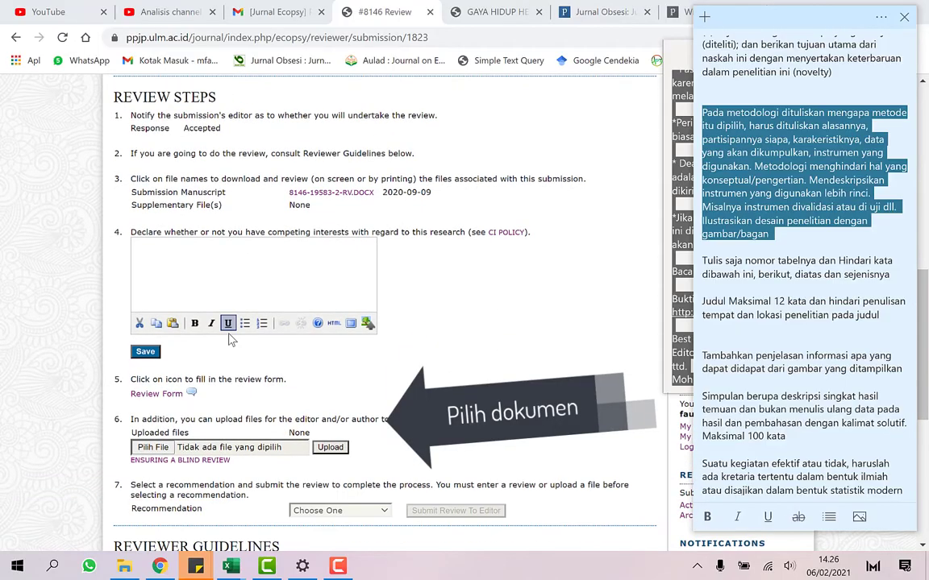
left_click(153, 448)
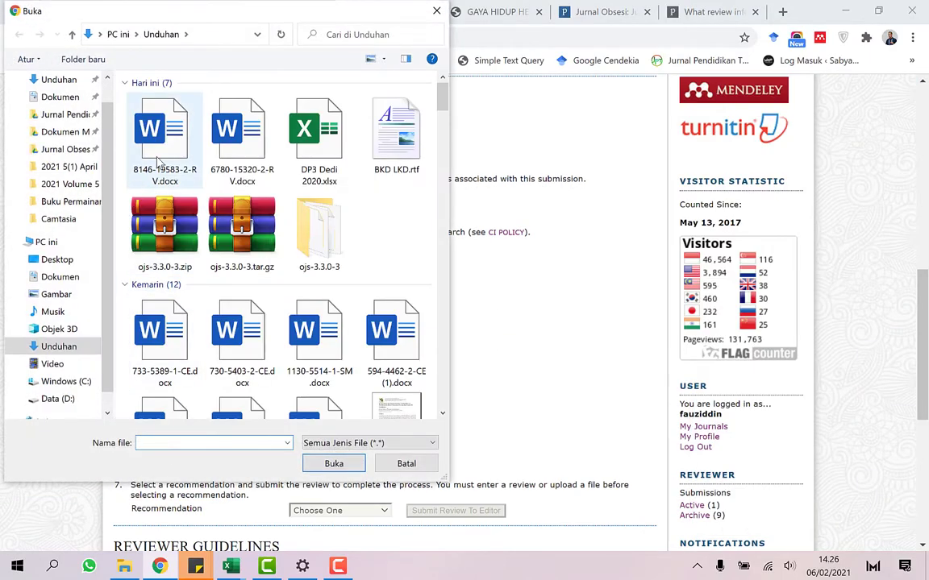
left_click(158, 161)
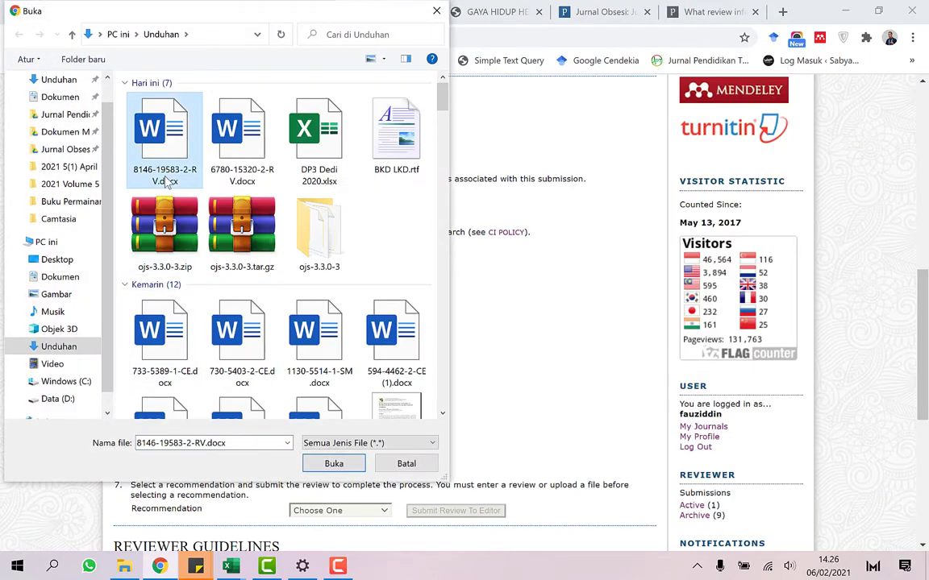
left_click(334, 465)
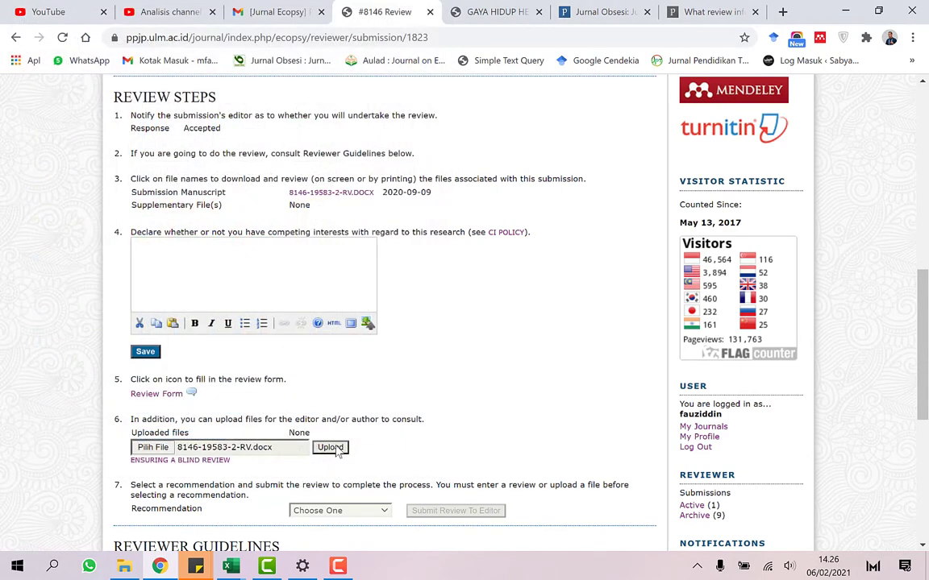
left_click(337, 451)
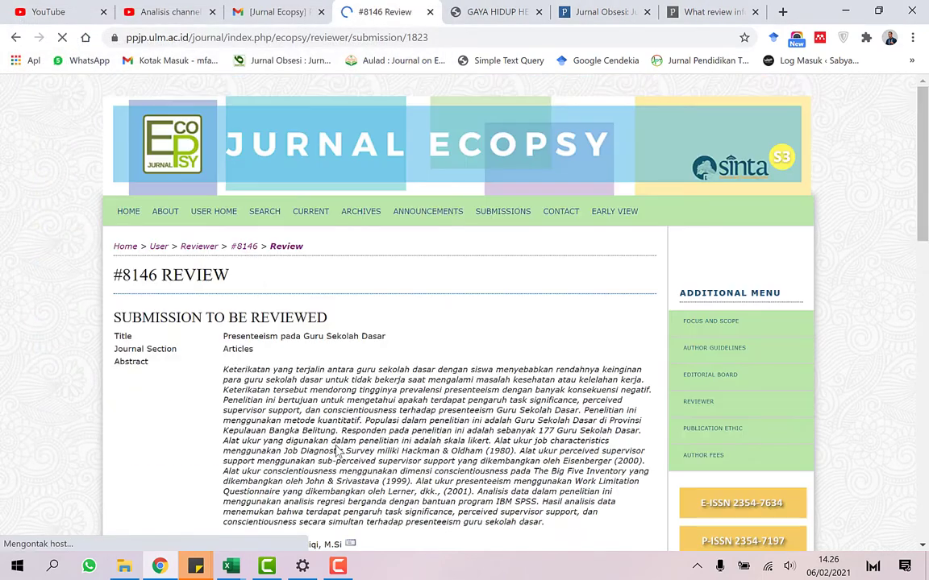
scroll(337, 443, "down", 1)
scroll(337, 443, "down", 3)
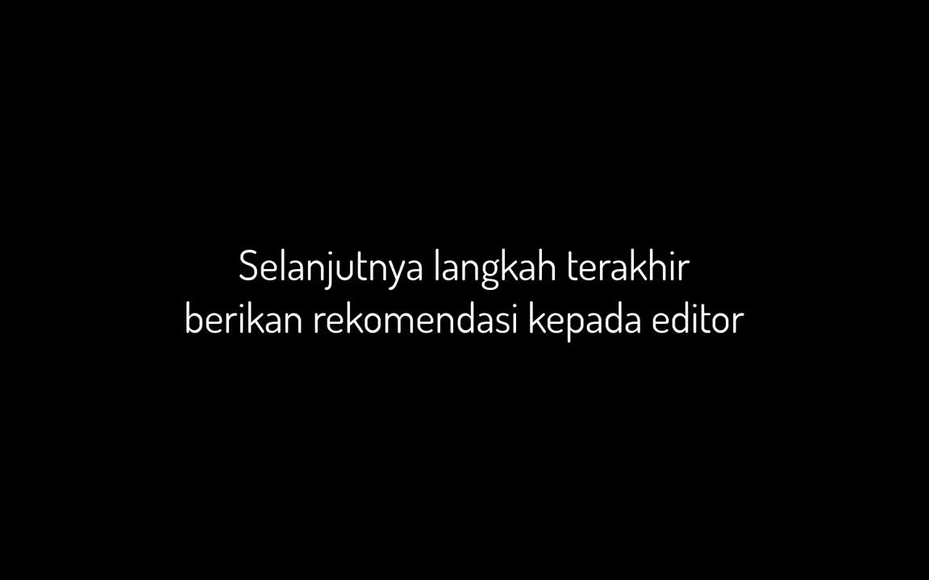
Recommend Revisions Required, submit to the editor, confirm, and send the completion e-mail.
scroll(337, 446, "down", 2)
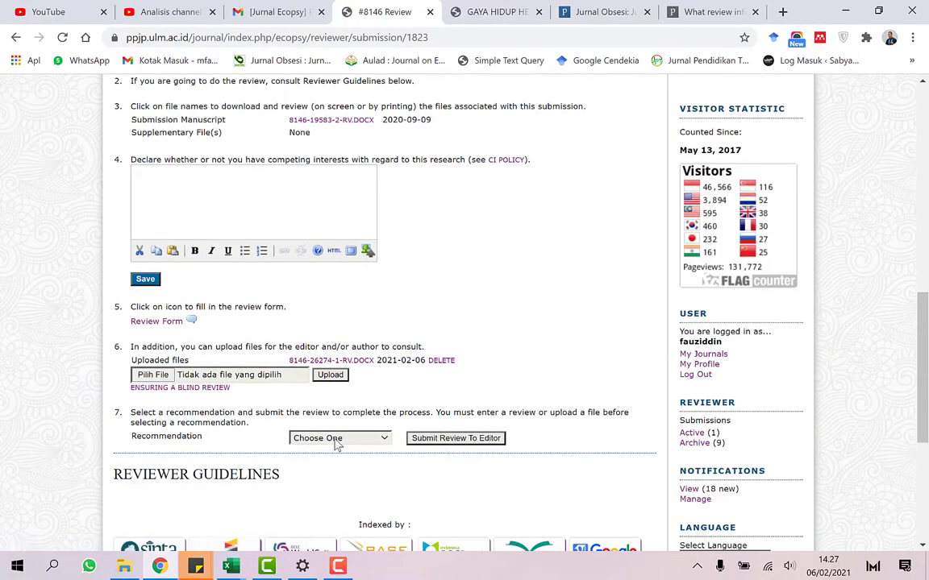
left_click(337, 439)
left_click(360, 326)
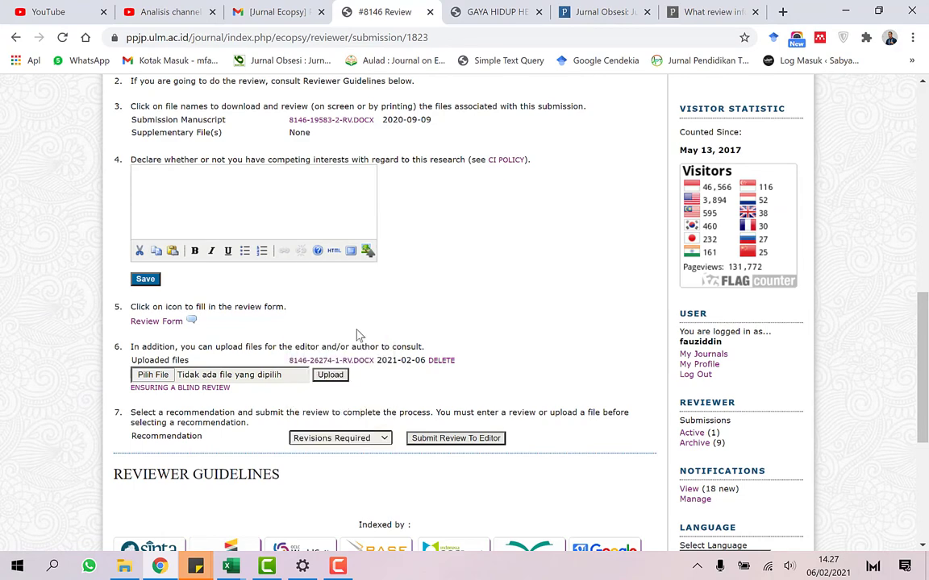
left_click(442, 440)
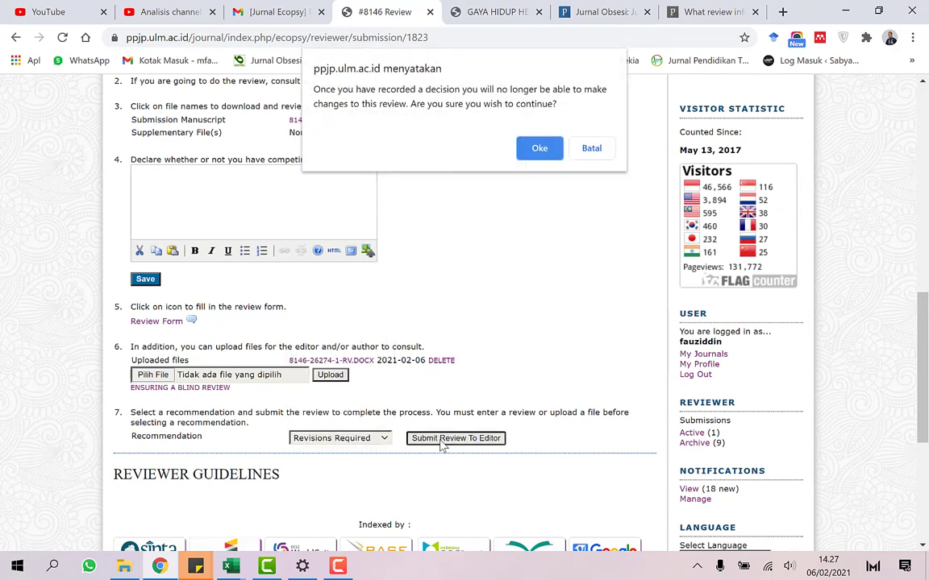
left_click(539, 150)
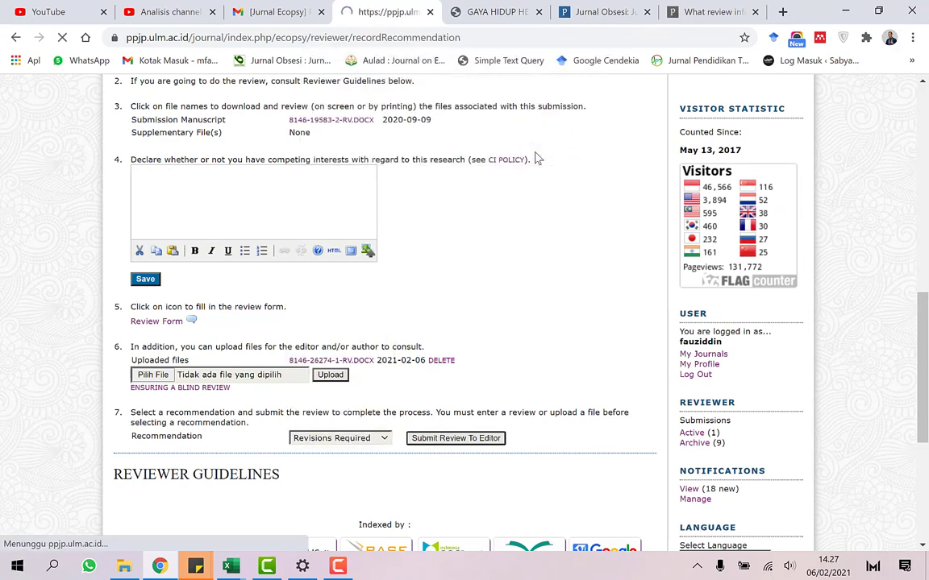
scroll(113, 395, "down", 5)
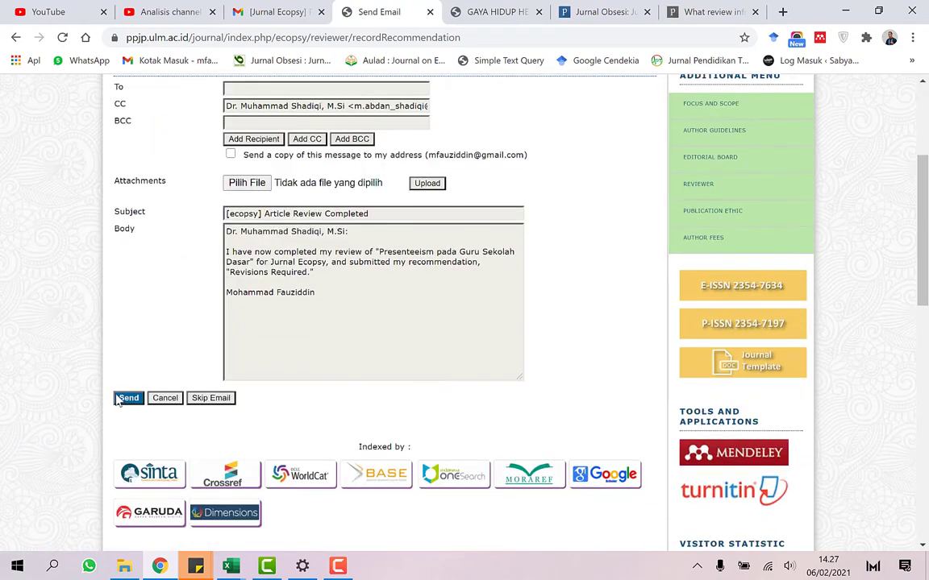
left_click(129, 398)
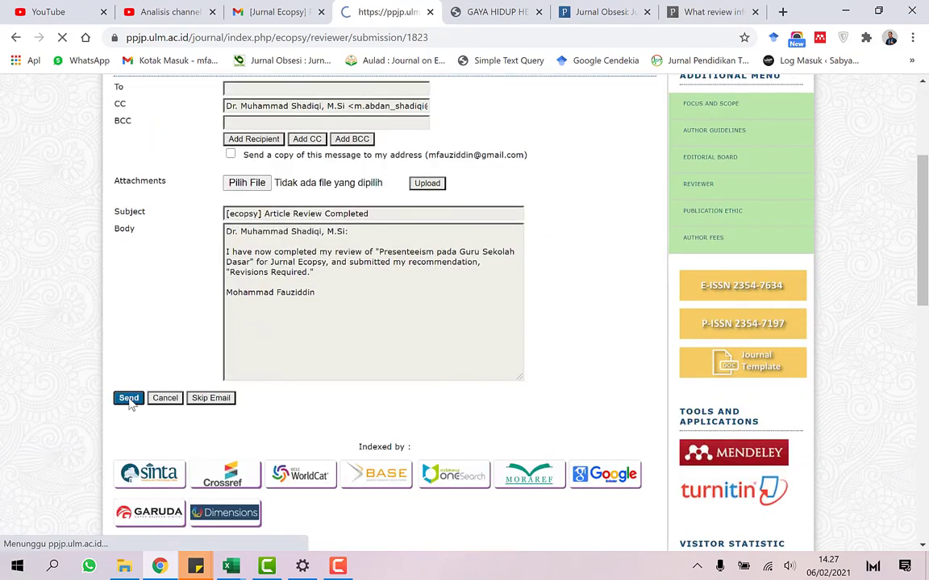
scroll(133, 403, "down", 7)
scroll(135, 400, "down", 3)
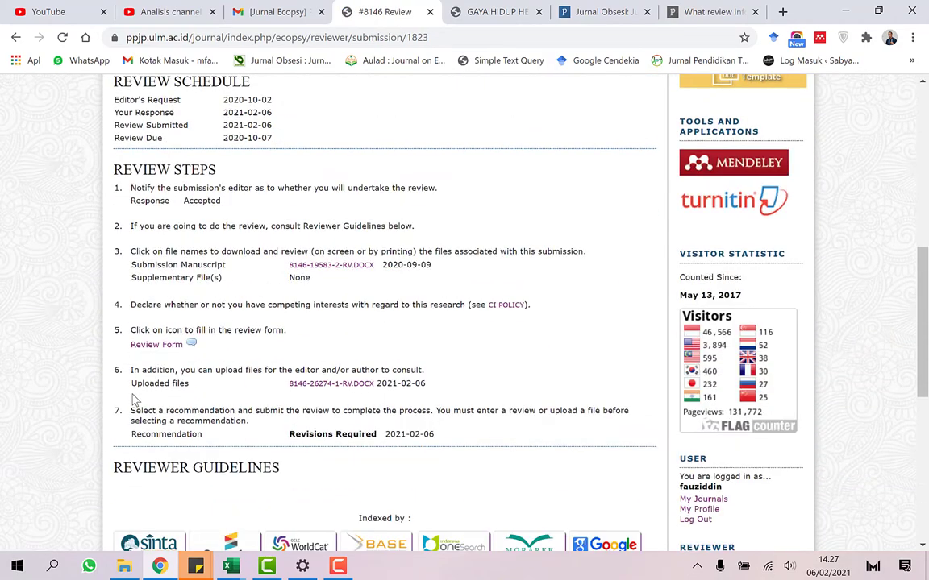
scroll(489, 356, "down", 1)
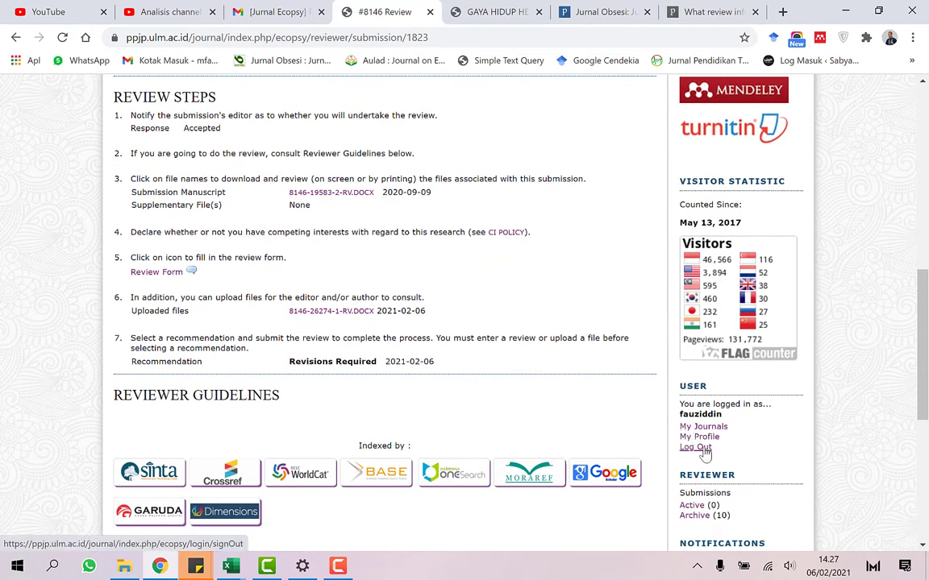
Log out of the reviewer account using the USER sidebar link.
left_click(697, 448)
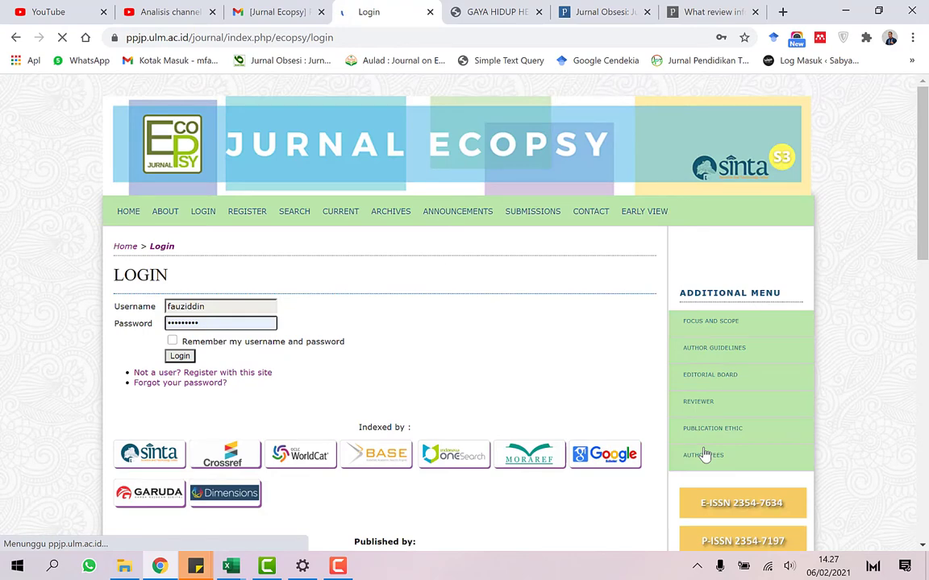